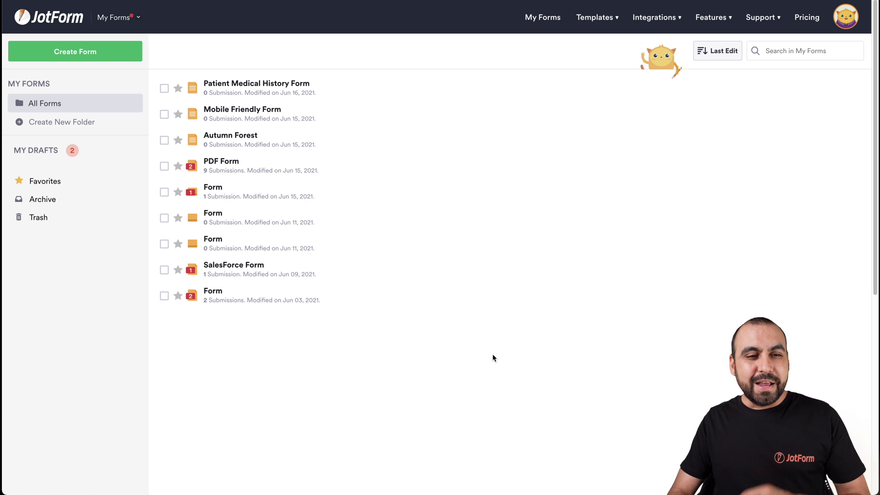
Start a new form from a template and search the template gallery for 'patient'
click(108, 53)
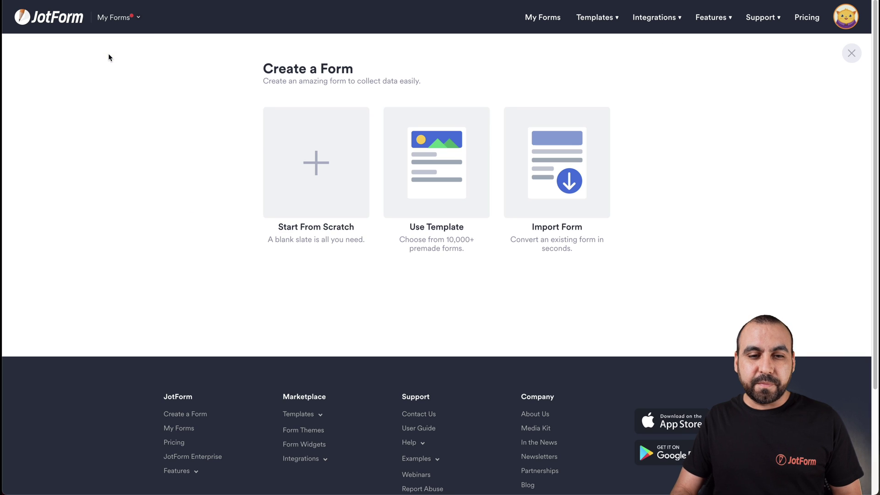
click(422, 184)
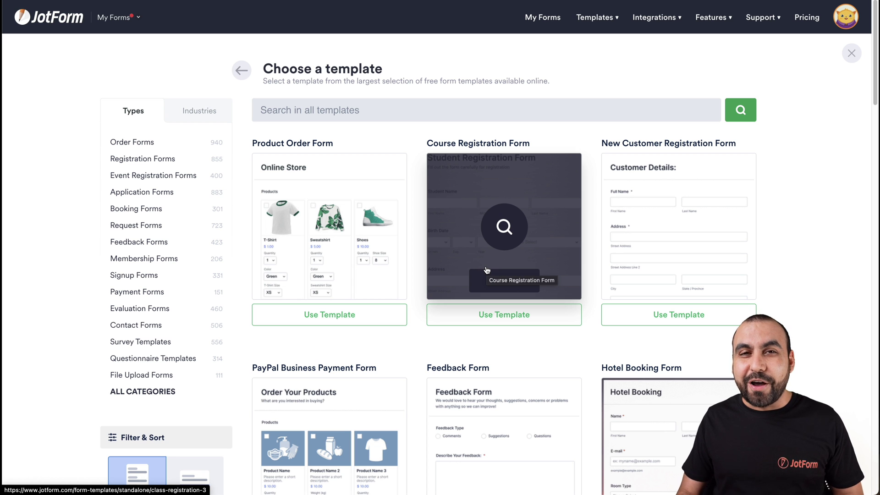
click(391, 110)
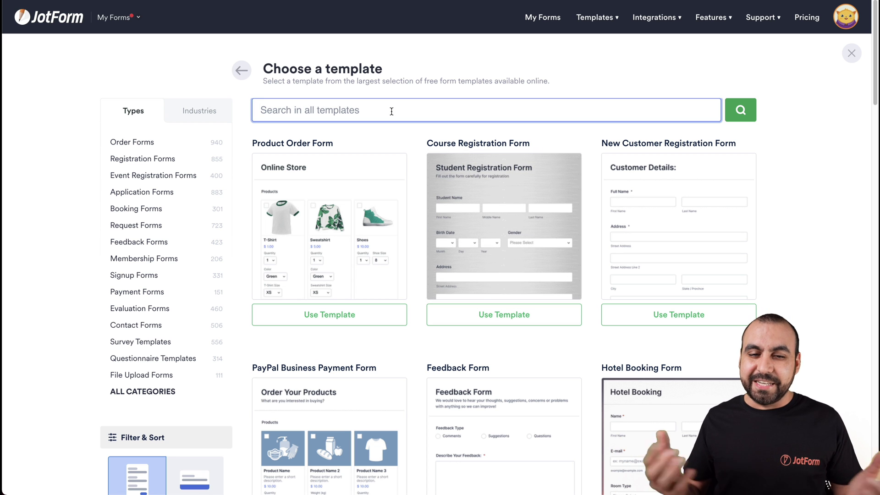
text(patient)
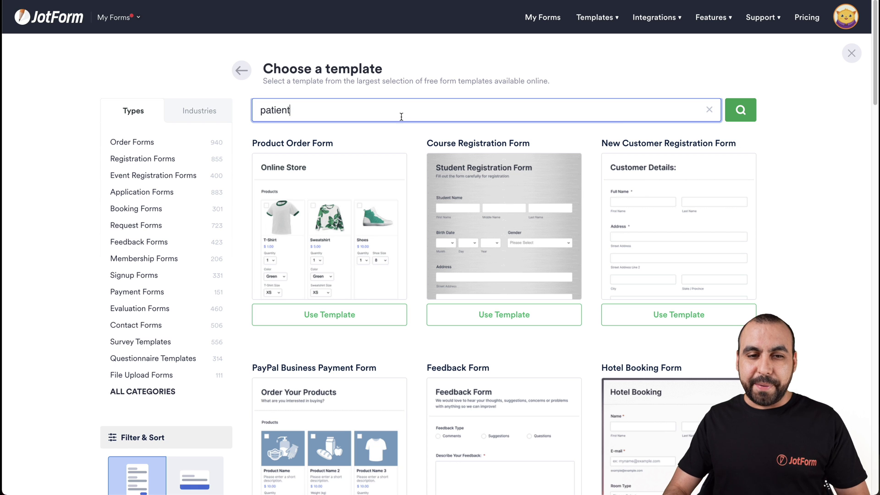
key(Return)
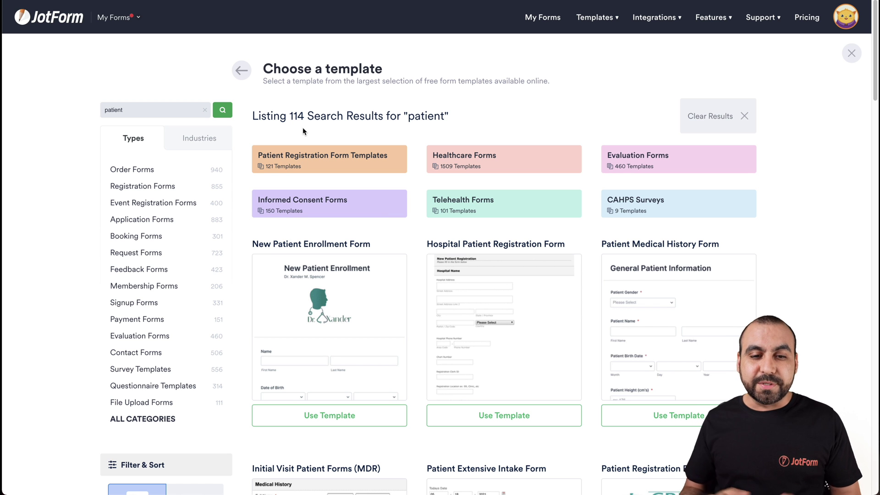
Preview the New Patient Enrollment Form template, then close the preview
scroll(302, 131, down, 3)
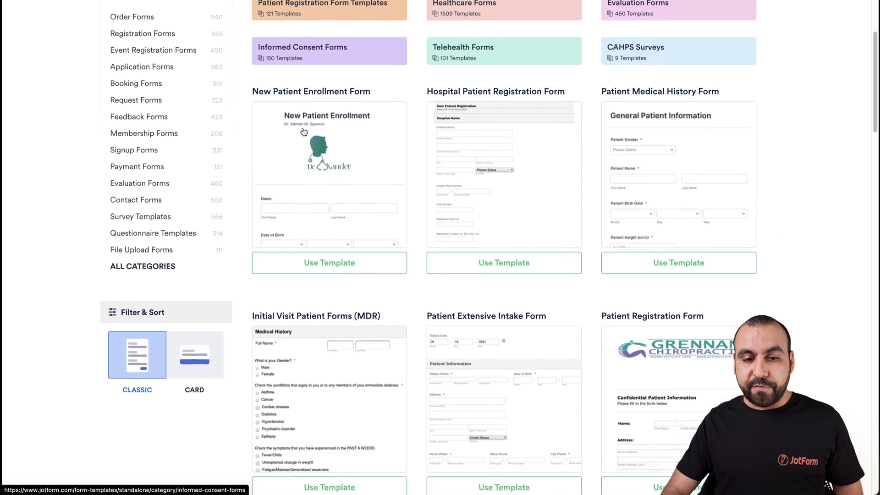
mouse_move(344, 162)
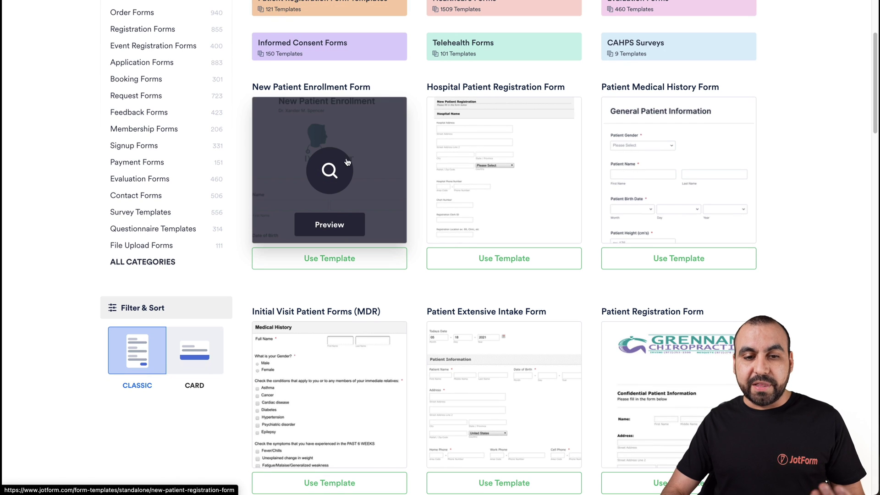
click(328, 226)
scroll(495, 317, down, 10)
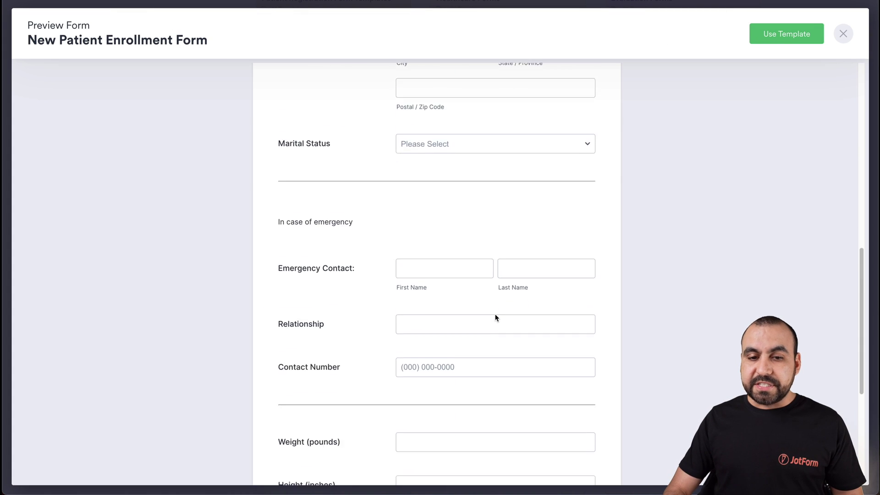
scroll(496, 317, down, 2)
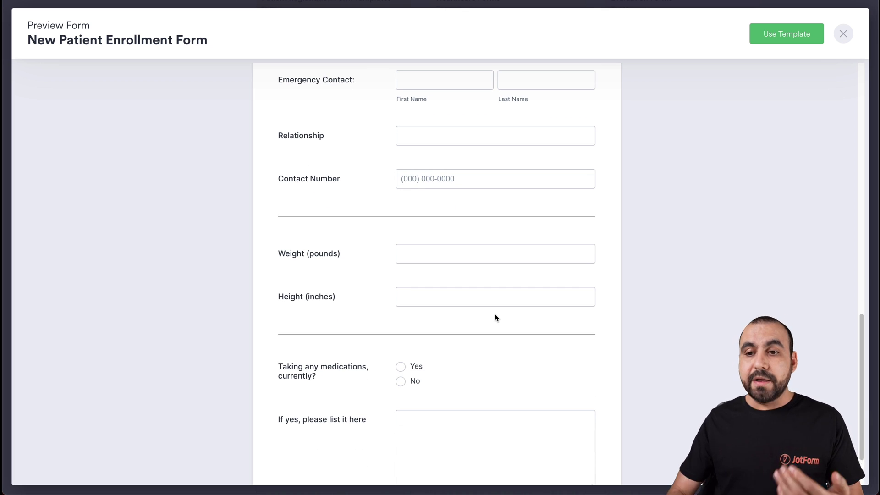
click(843, 34)
Preview the Patient Medical History Form template and use it to create the form
scroll(563, 338, down, 4)
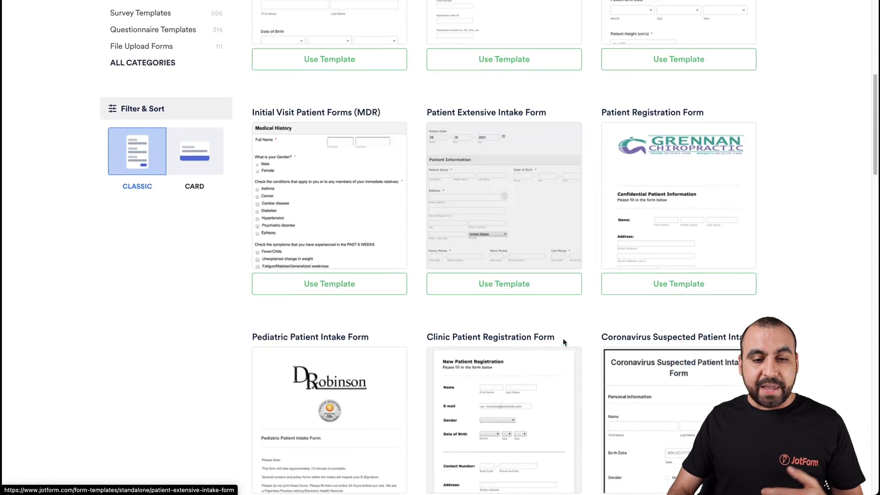
scroll(563, 338, down, 2)
scroll(564, 343, up, 7)
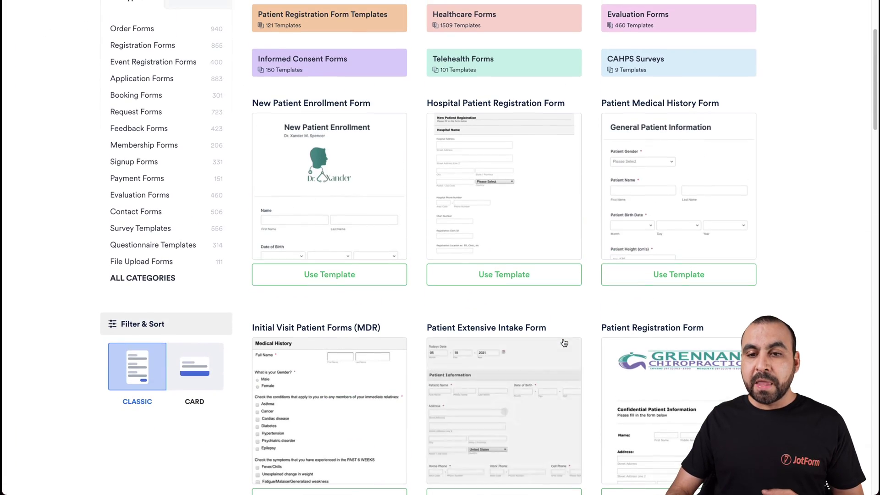
mouse_move(659, 164)
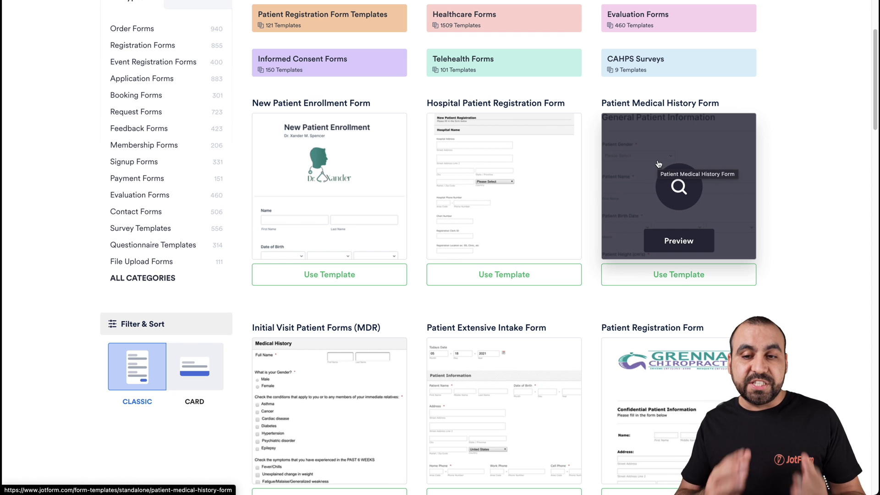
click(671, 189)
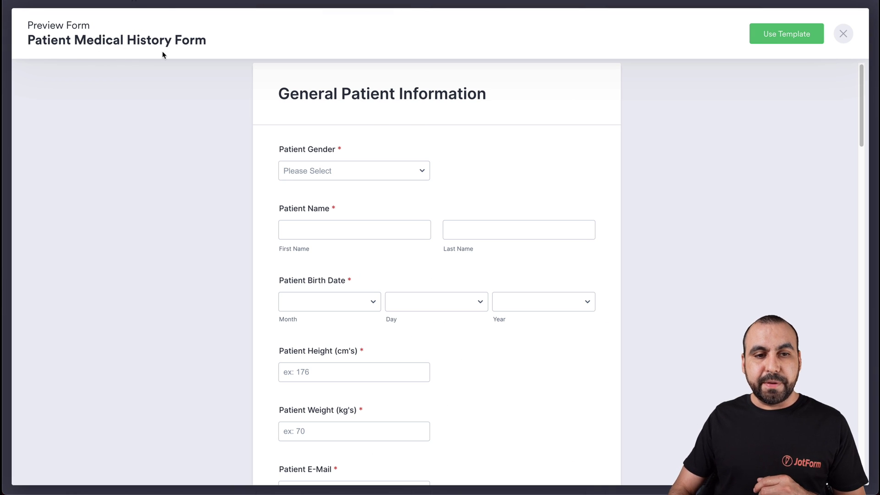
click(769, 43)
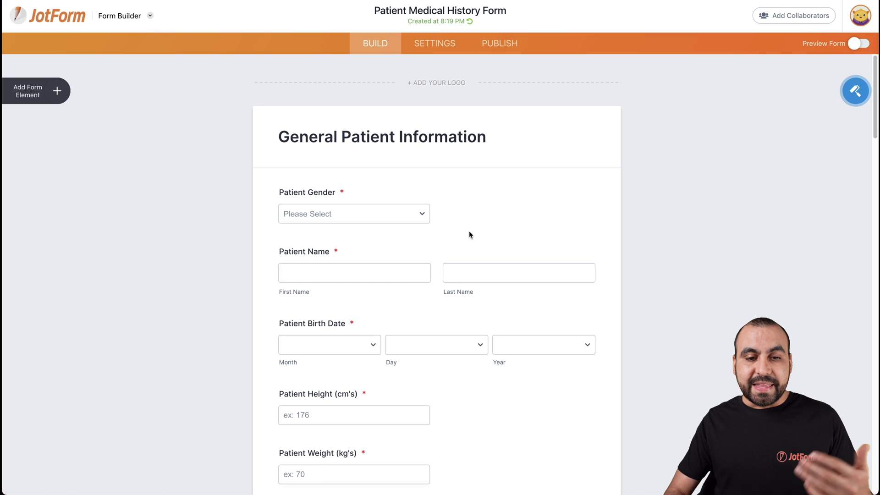
Scroll down through the patient information fields to the medical history condition checklist
scroll(436, 227, down, 3)
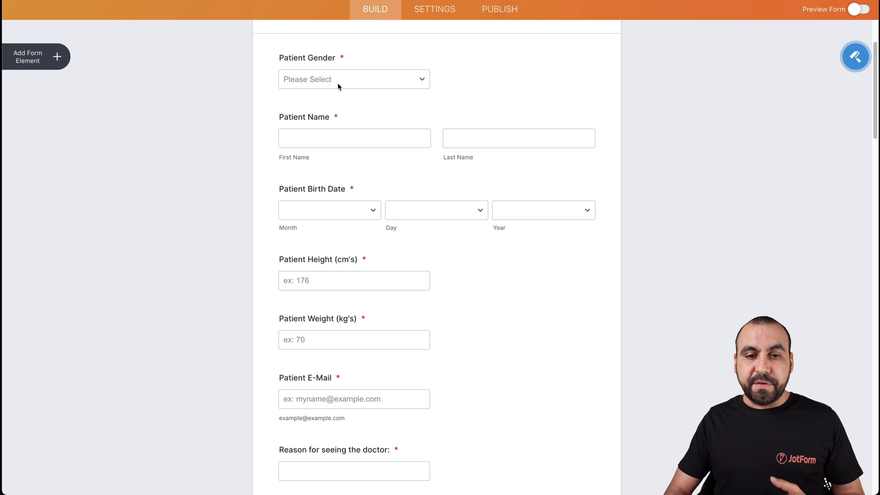
scroll(332, 122, down, 2)
scroll(334, 197, down, 1)
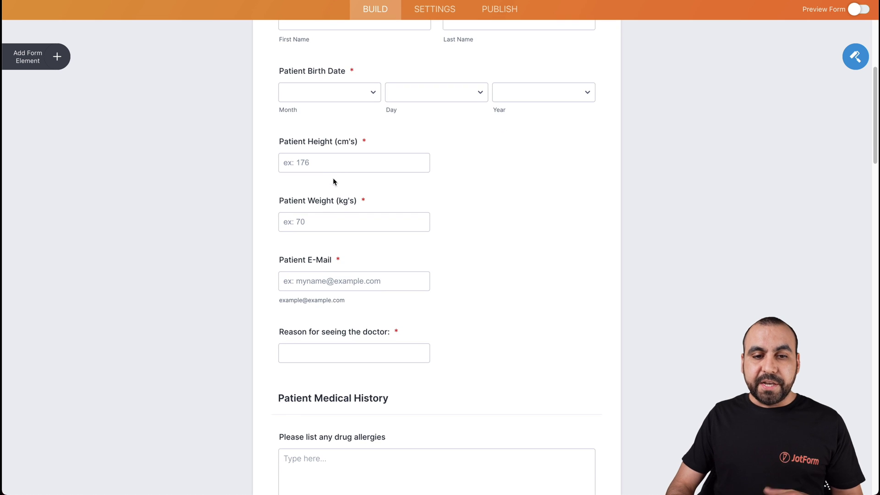
scroll(341, 173, down, 3)
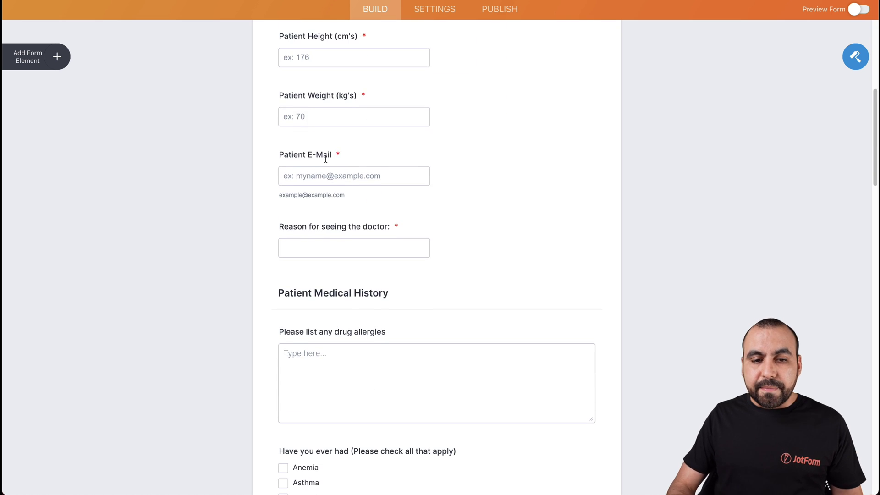
scroll(326, 158, down, 2)
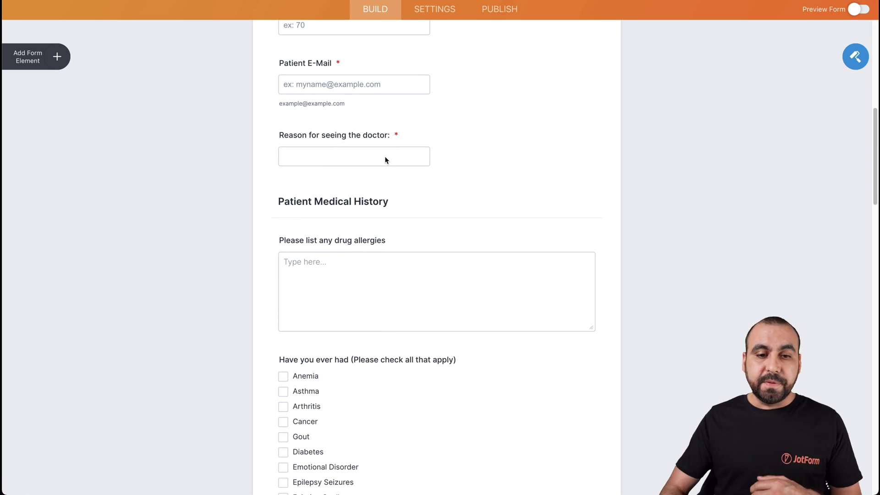
scroll(385, 160, down, 1)
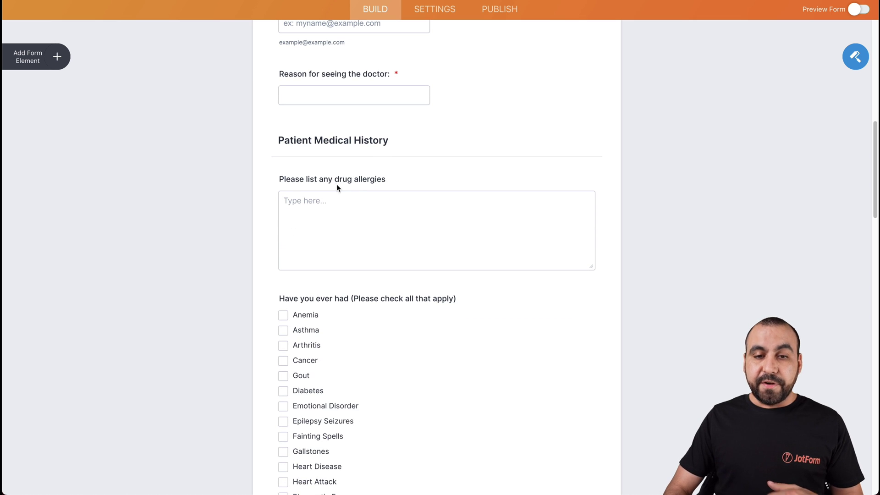
scroll(355, 183, down, 3)
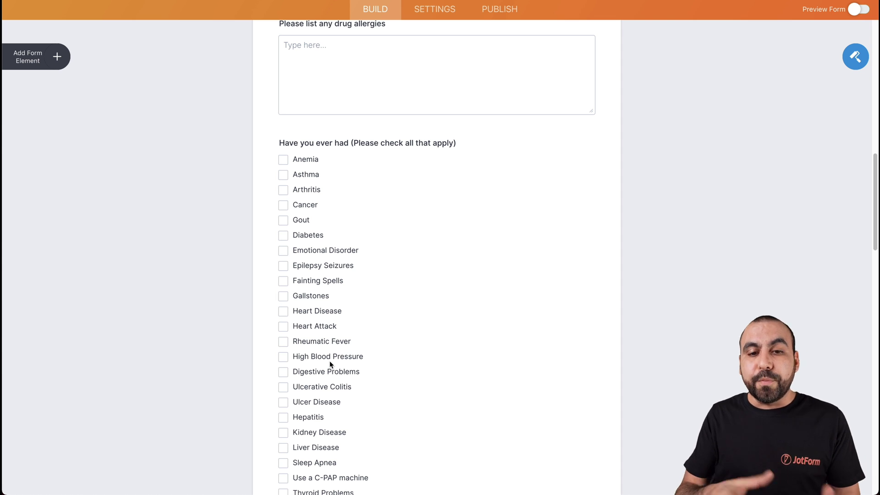
Delete Heart Attack from the 'Have you ever had' checklist and discard the stray empty option
click(379, 318)
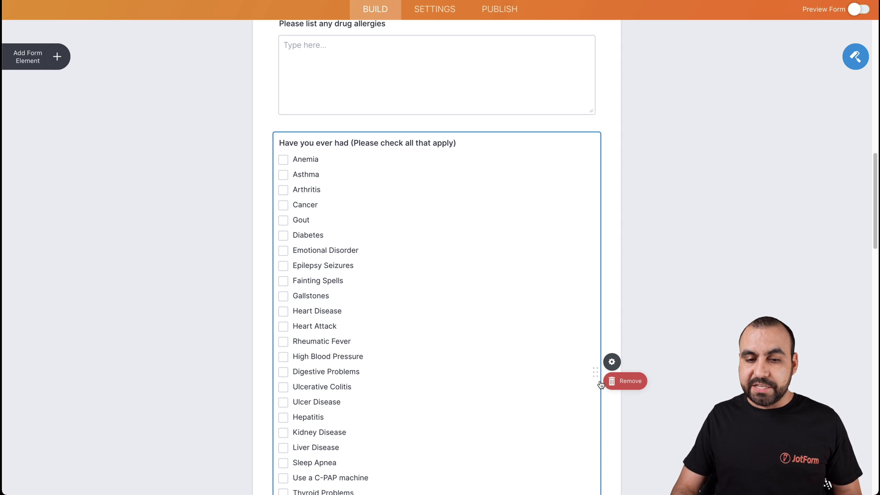
double_click(321, 296)
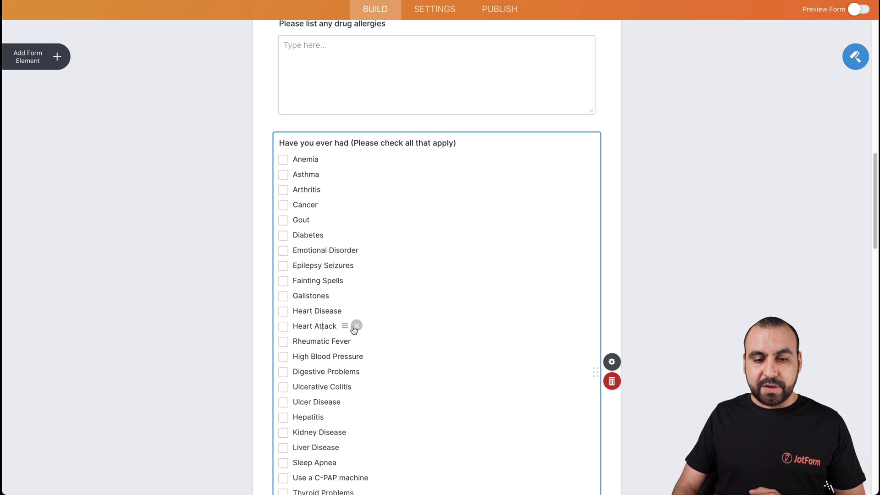
click(357, 326)
scroll(356, 330, down, 4)
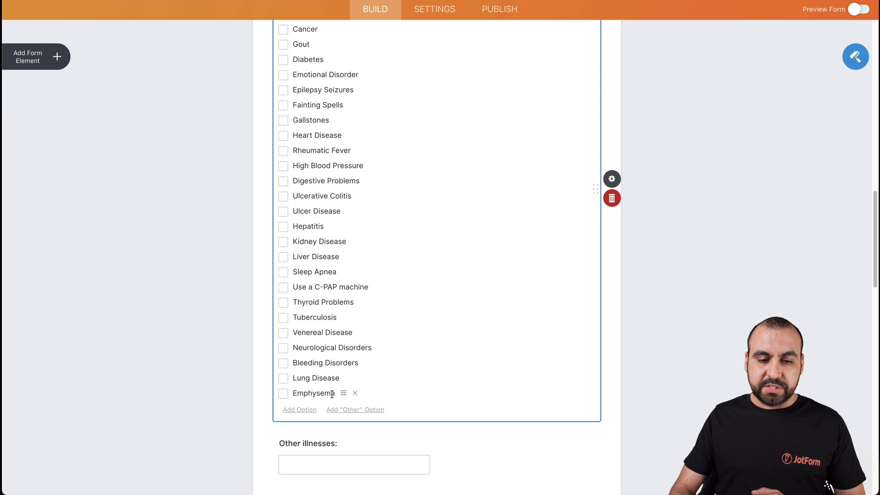
key(Return)
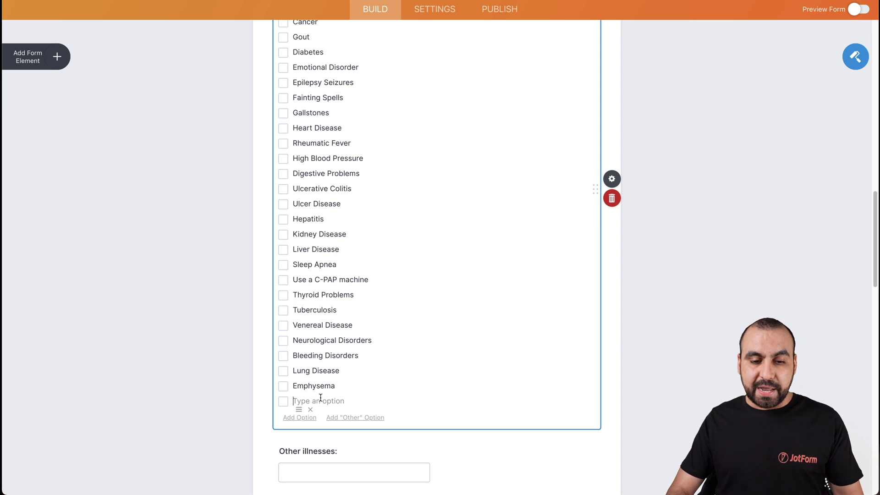
click(310, 409)
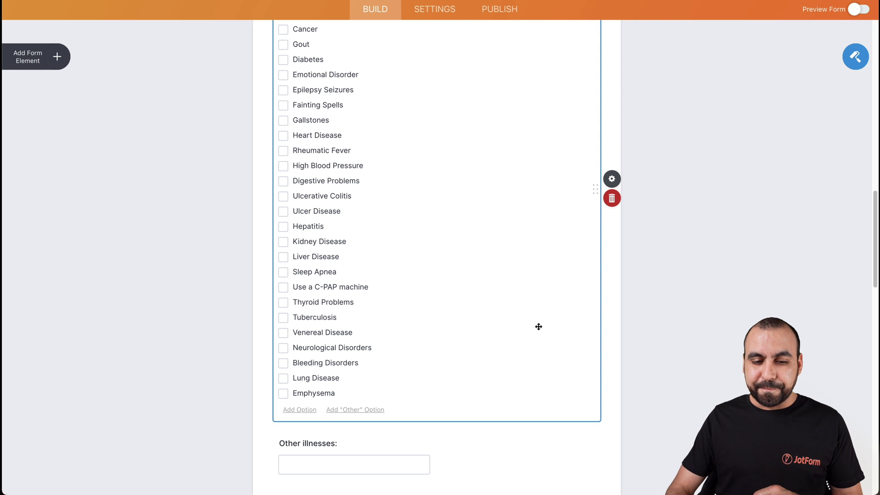
scroll(538, 326, down, 6)
scroll(405, 261, down, 2)
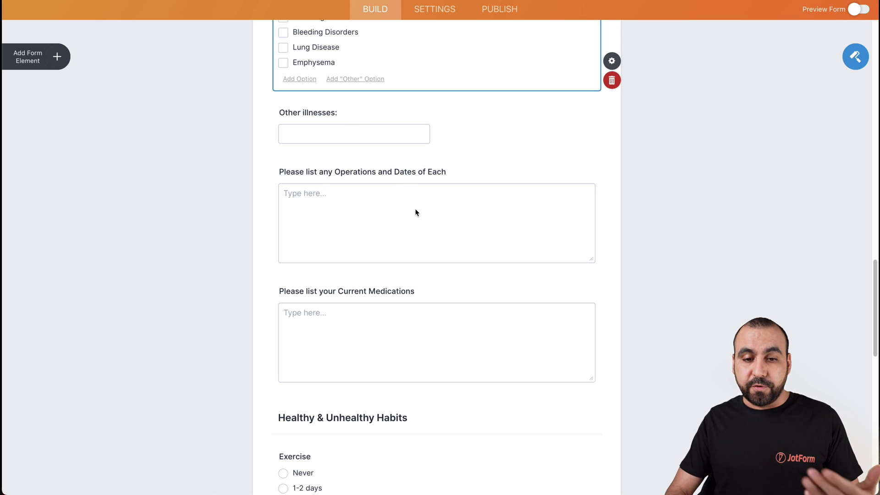
scroll(415, 214, down, 4)
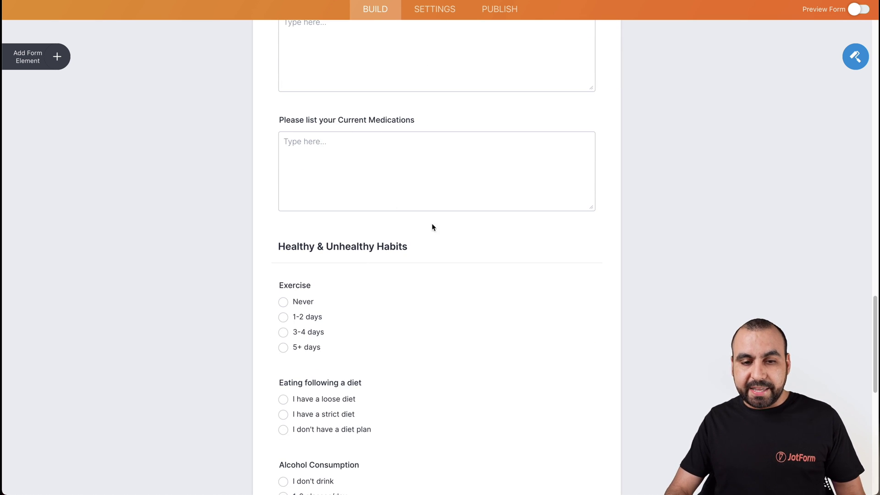
scroll(431, 227, down, 3)
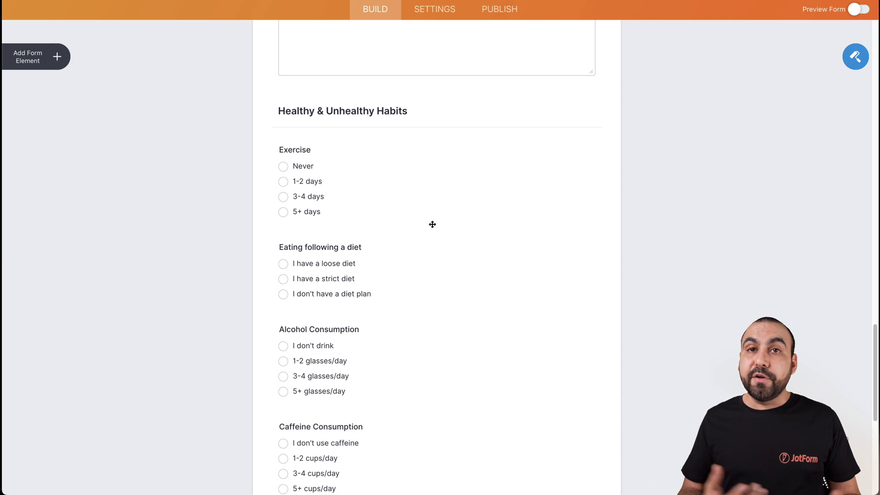
scroll(432, 224, down, 1)
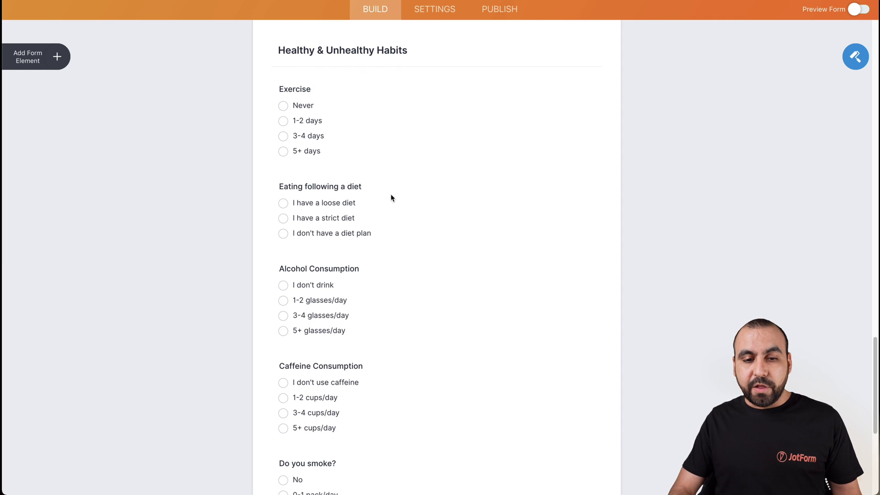
scroll(382, 262, down, 4)
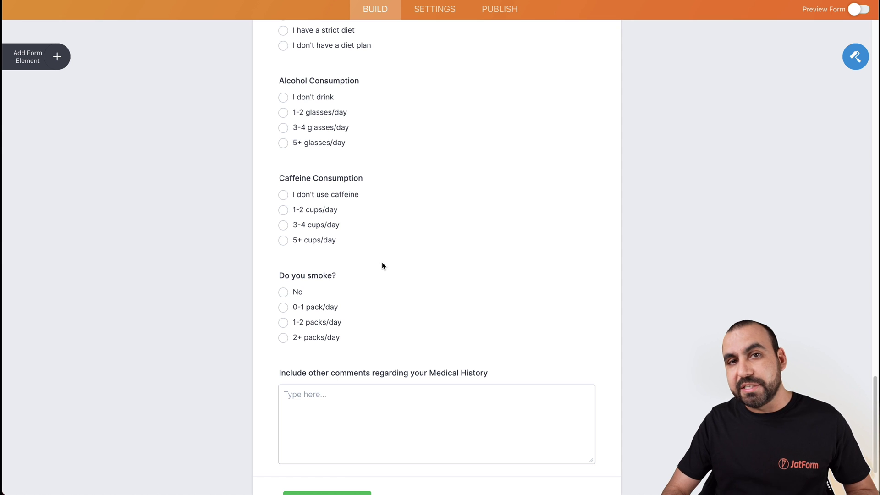
Browse the Basic form elements list and select the Caffeine Consumption question
click(57, 58)
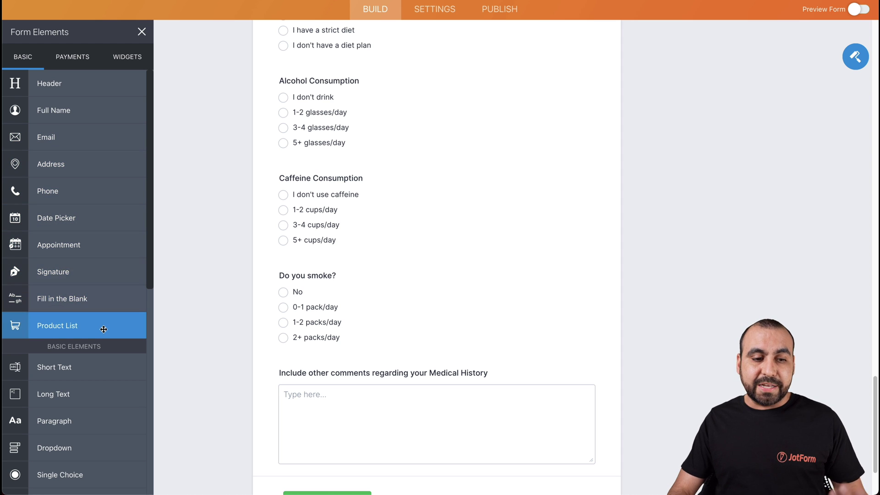
scroll(104, 333, down, 2)
scroll(104, 334, down, 4)
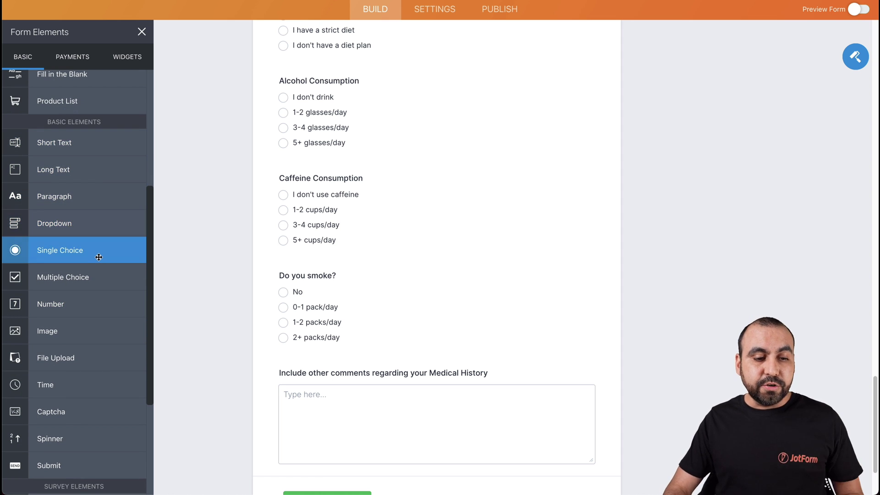
scroll(94, 275, down, 2)
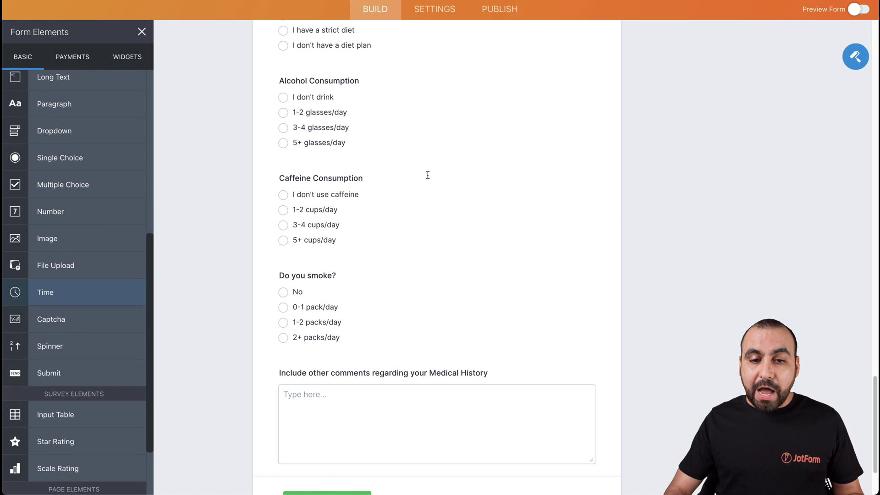
click(497, 218)
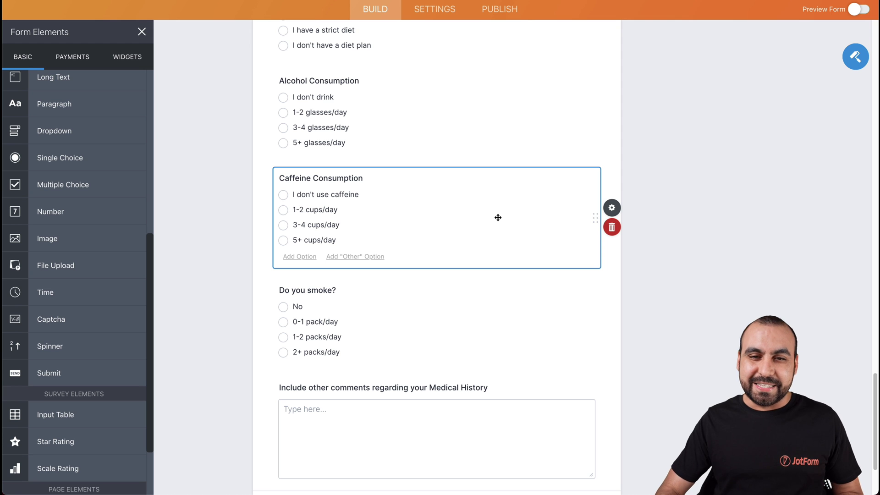
Publish the form, open it live, choose Male gender and enter the patient's first and last name
click(523, 10)
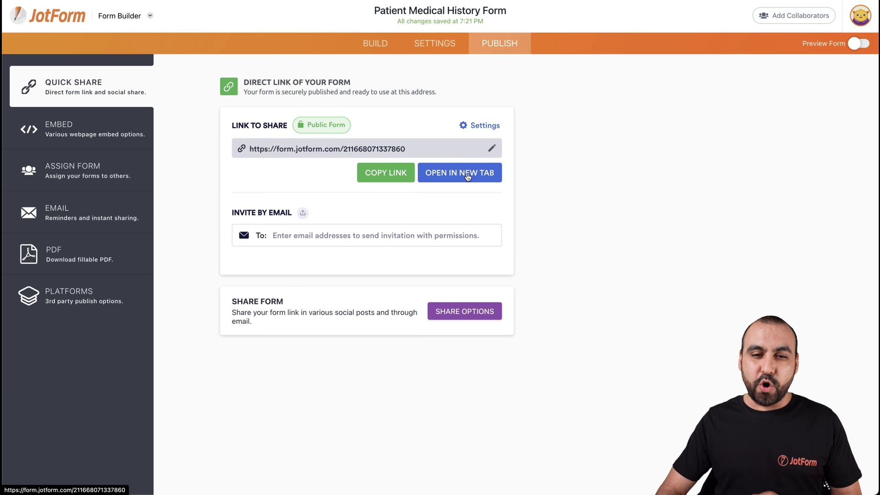
click(467, 173)
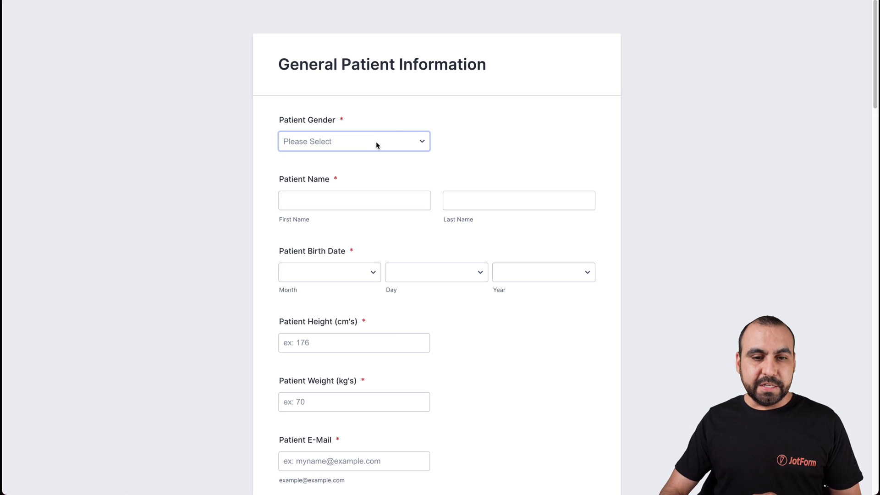
click(376, 145)
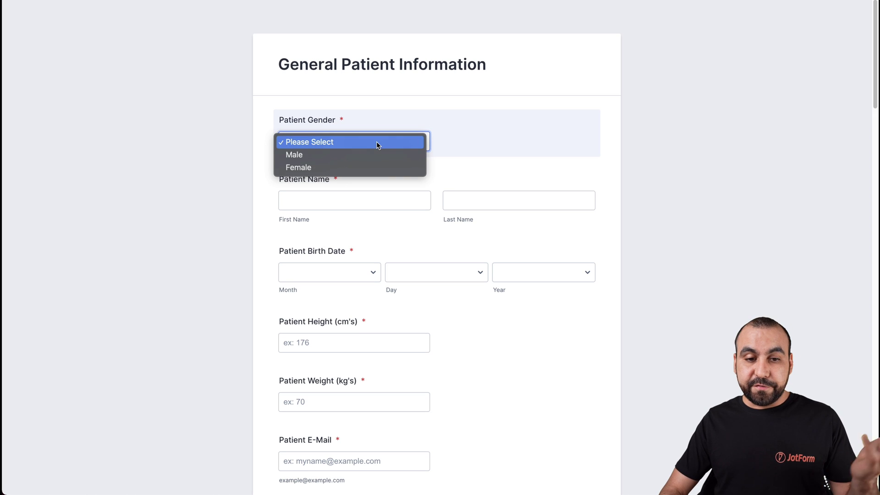
click(373, 150)
click(357, 194)
key(Tab)
scroll(303, 215, down, 2)
click(316, 197)
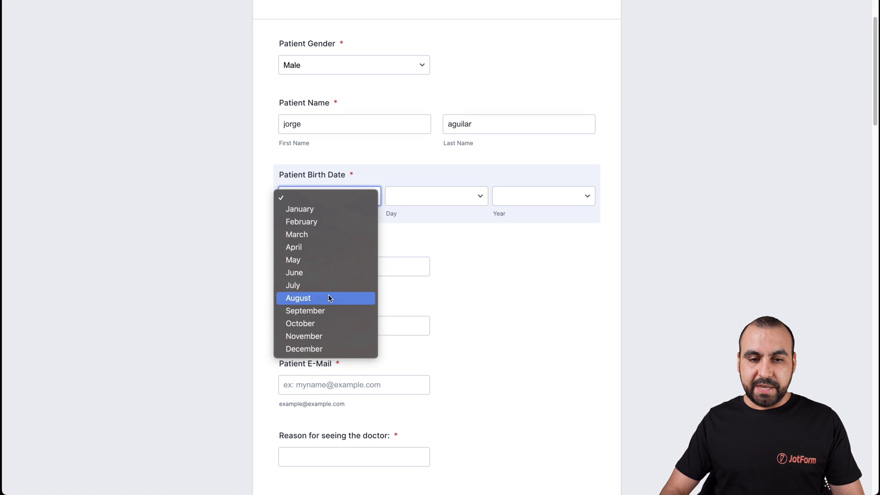
click(344, 298)
click(438, 196)
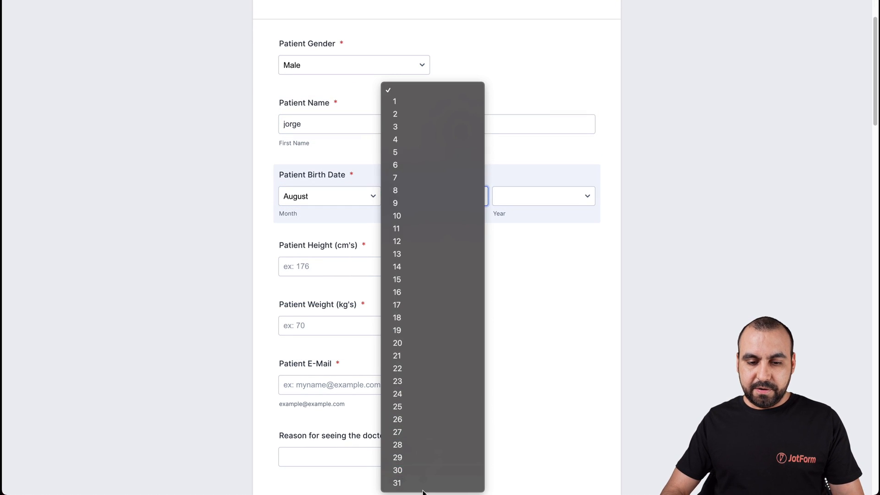
click(423, 488)
click(556, 207)
scroll(541, 337, down, 5)
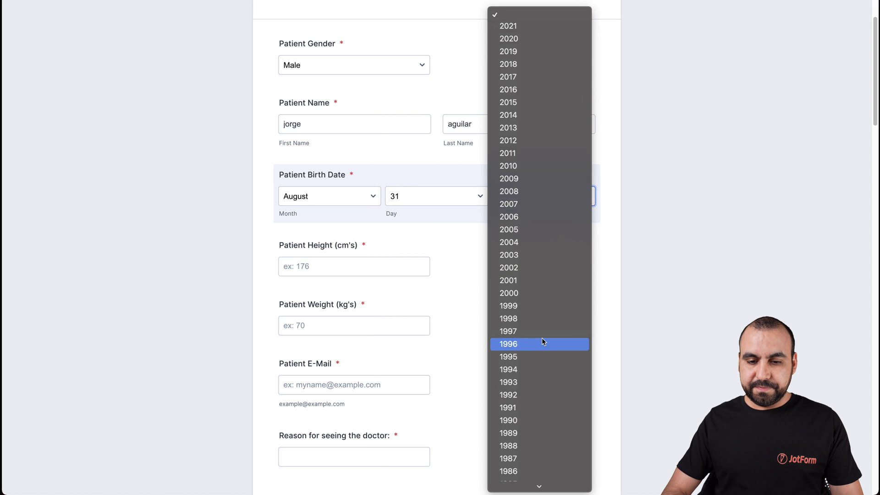
scroll(542, 340, down, 2)
click(543, 390)
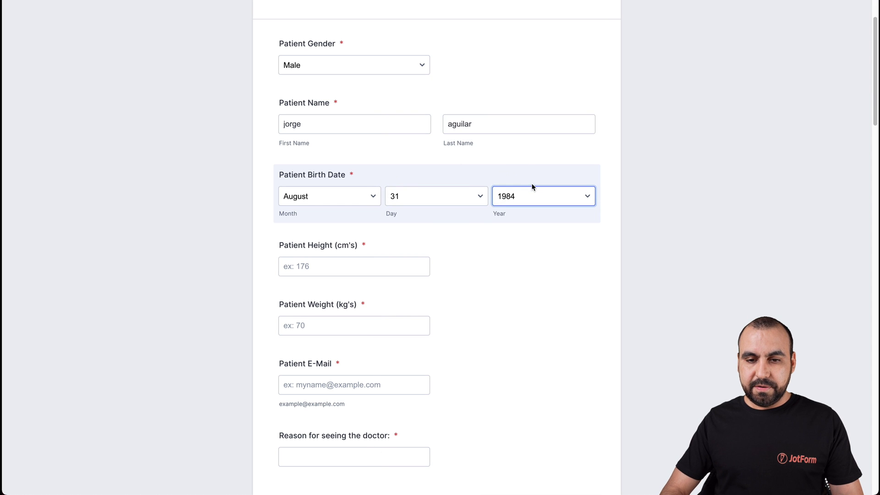
click(533, 188)
click(529, 210)
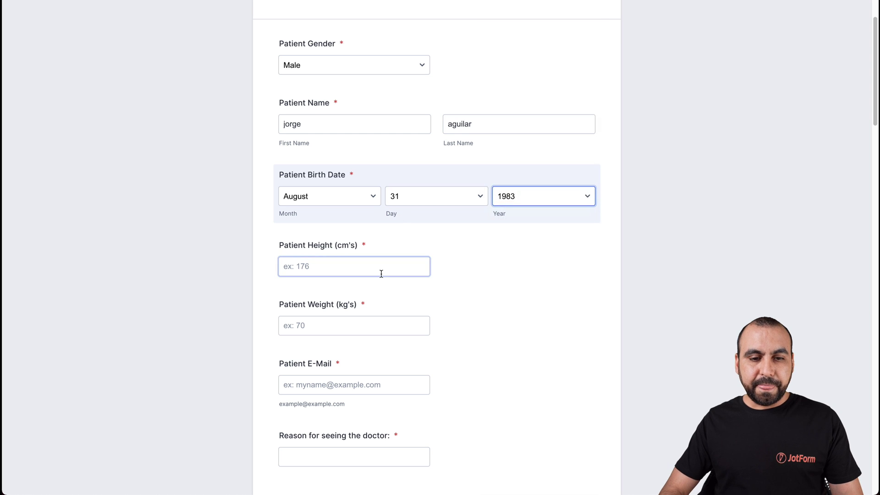
Enter height 178 and weight 70
scroll(382, 273, down, 1)
click(345, 218)
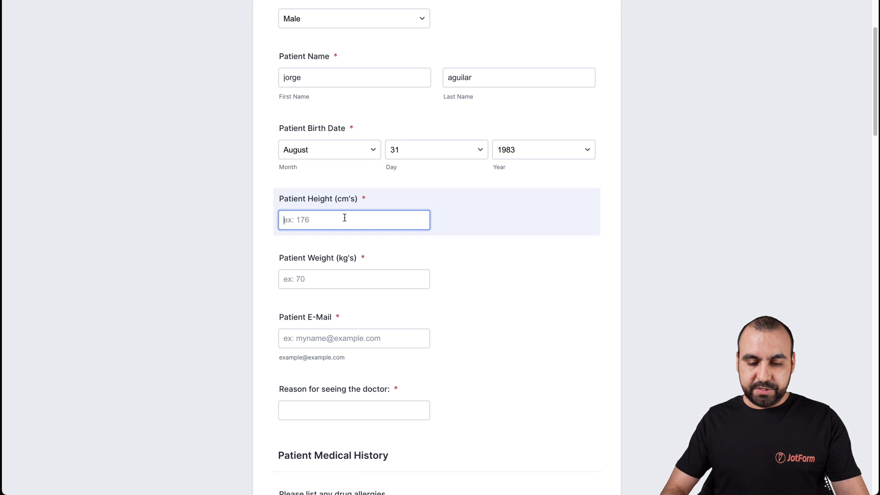
text(178)
click(355, 280)
text(70)
Enter the patient's e-mail address and 'allergy' as the reason for seeing the doctor
scroll(381, 279, down, 2)
click(381, 253)
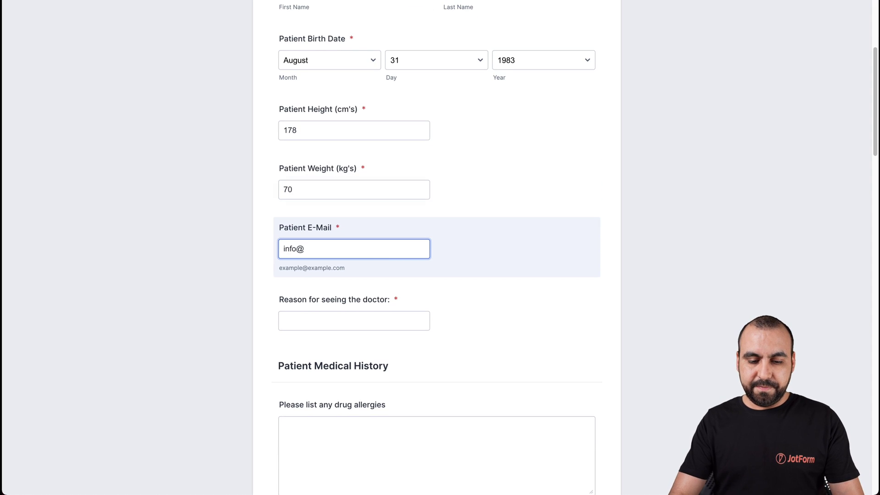
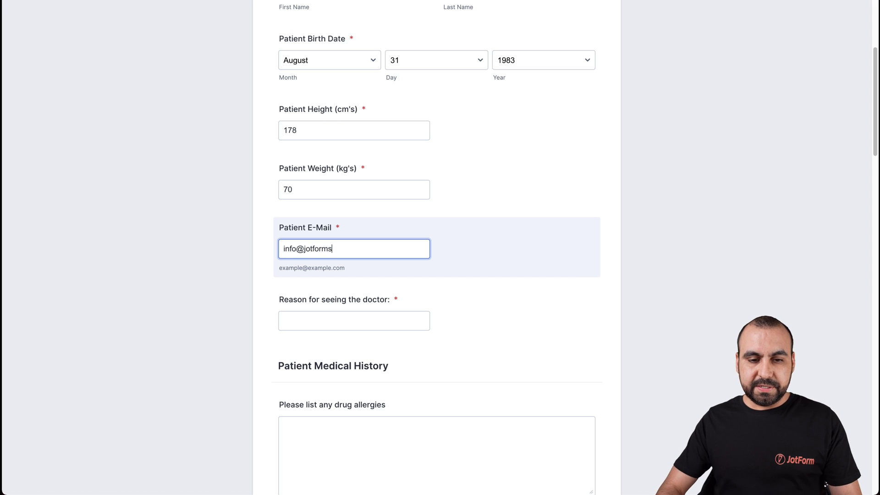
scroll(381, 247, down, 2)
click(381, 250)
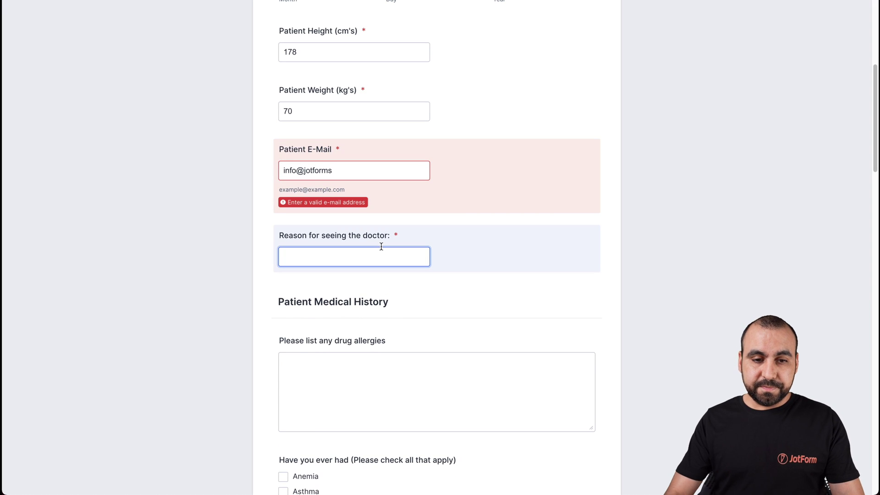
click(346, 168)
text(.com)
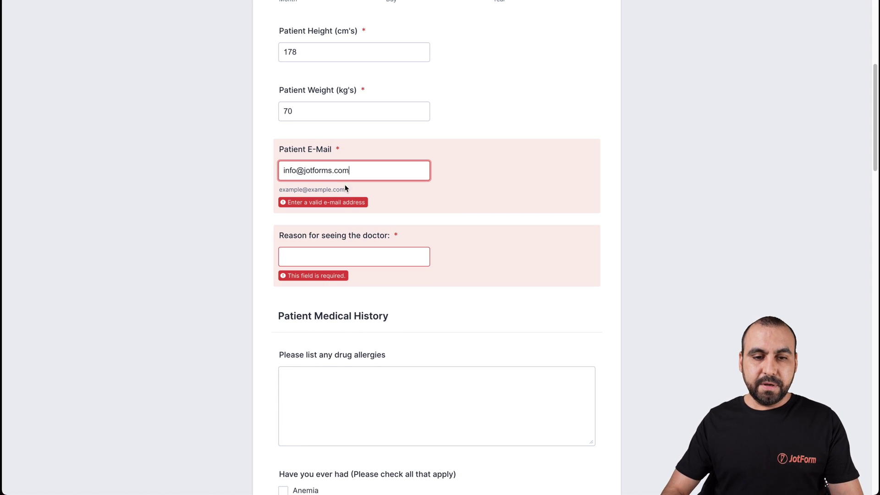
click(348, 247)
text(allergy)
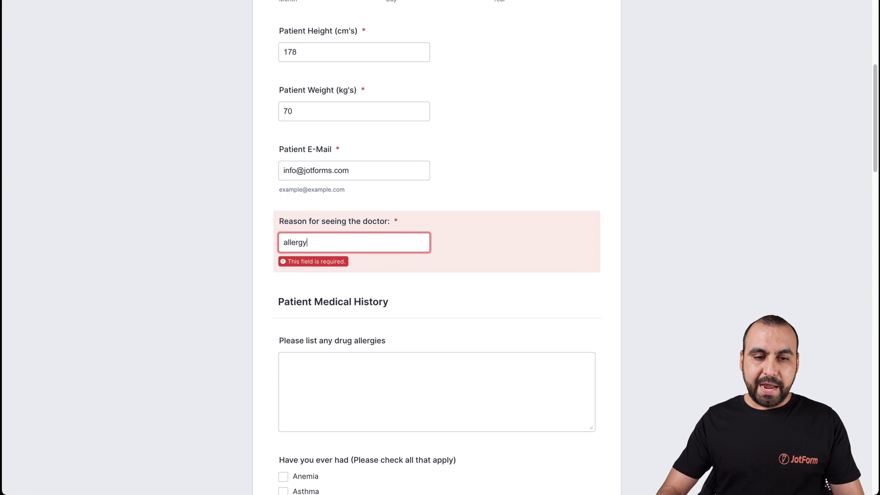
scroll(583, 277, down, 4)
click(326, 191)
scroll(403, 196, down, 2)
Tick Epilepsy Seizures and High Blood Pressure in the illness checklist
key(shift+Tab)
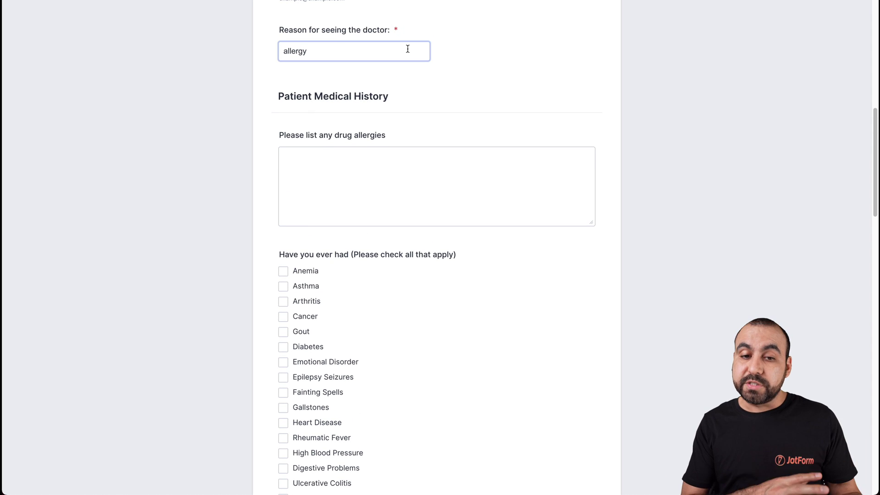
click(407, 151)
scroll(295, 202, down, 4)
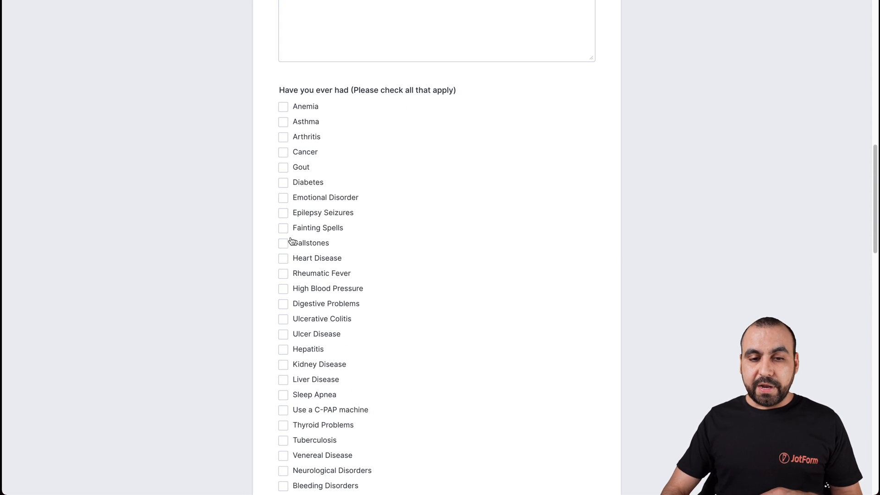
click(283, 213)
click(283, 288)
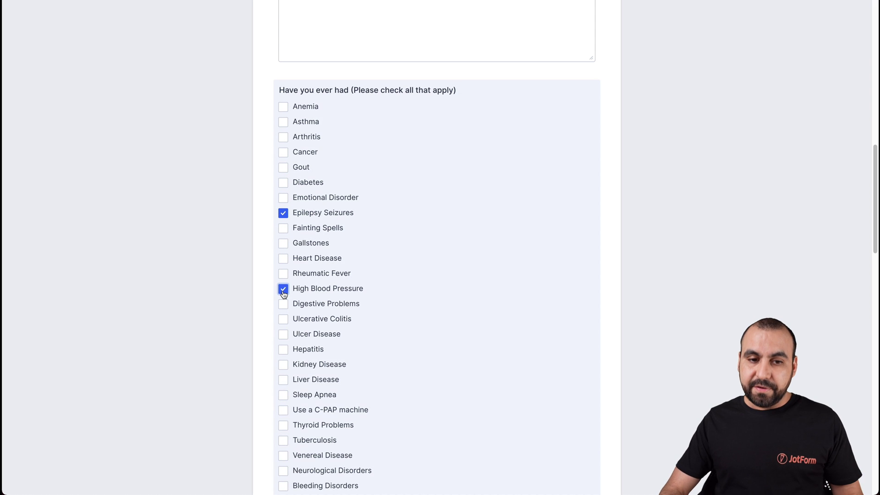
scroll(284, 294, down, 5)
scroll(284, 295, down, 6)
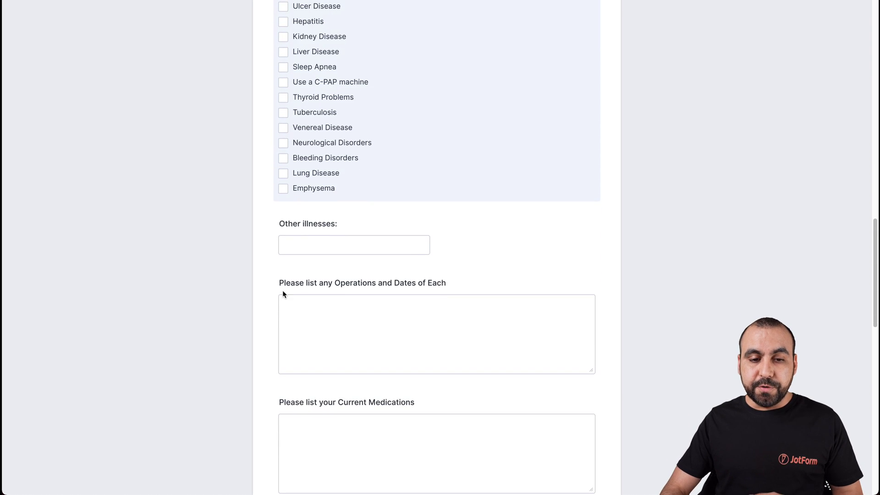
click(283, 291)
Answer habits: exercise 1-2 days, loose diet, alcohol 3-4 glasses/day, caffeine 3-4 cups/day, smoking 2+ packs/day
scroll(282, 292, down, 4)
scroll(281, 292, up, 2)
scroll(282, 293, down, 3)
click(284, 243)
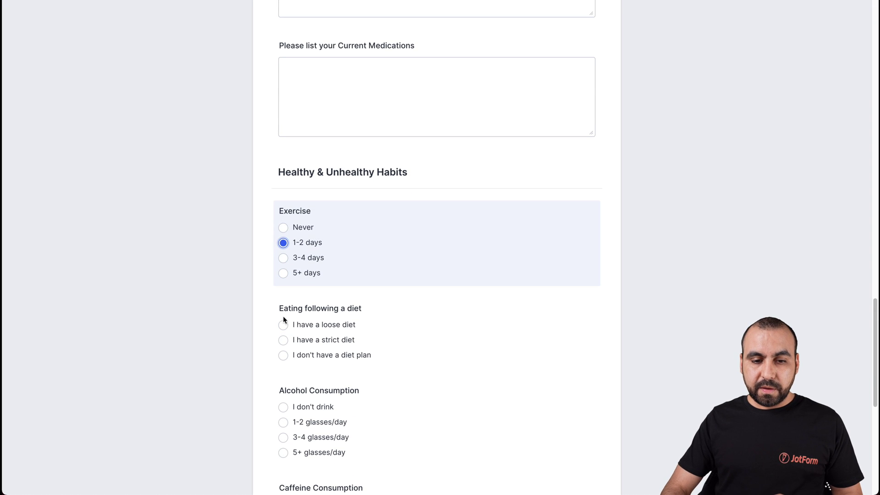
click(284, 325)
scroll(283, 321, down, 4)
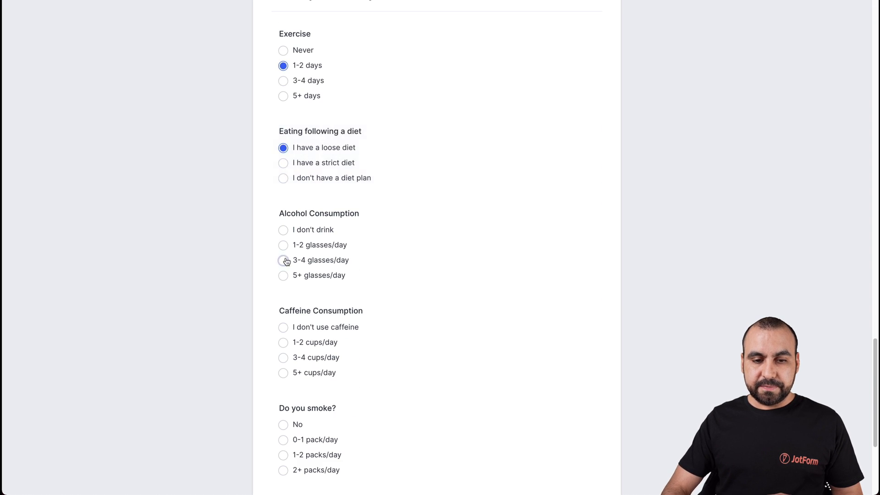
click(284, 260)
click(284, 357)
scroll(284, 364, down, 4)
click(283, 262)
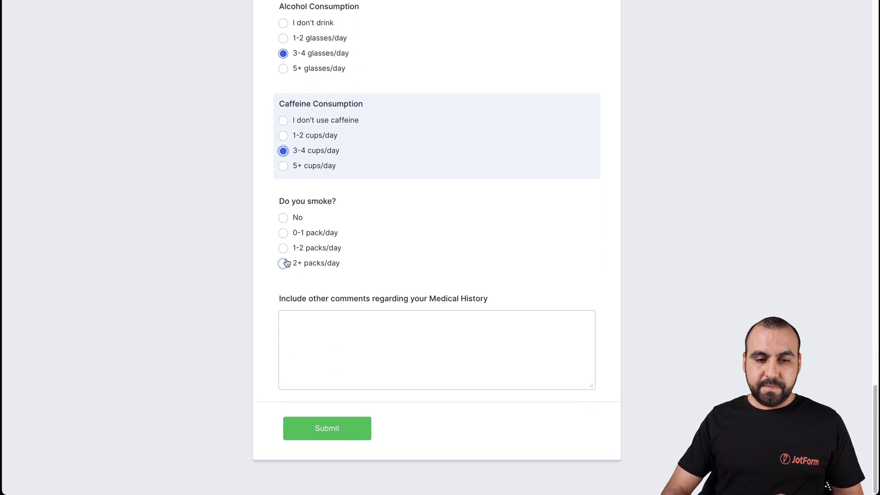
Enter 'no comments' in the comments box and submit the form
click(338, 370)
text(no comment)
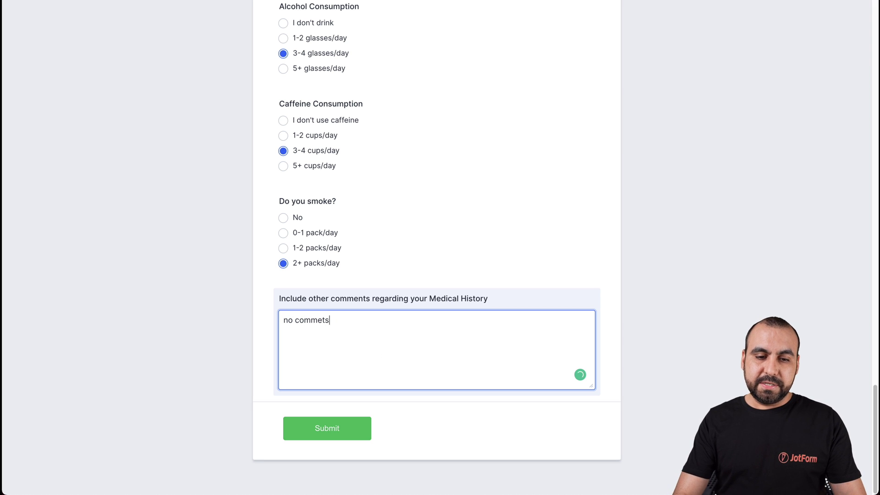
text(s)
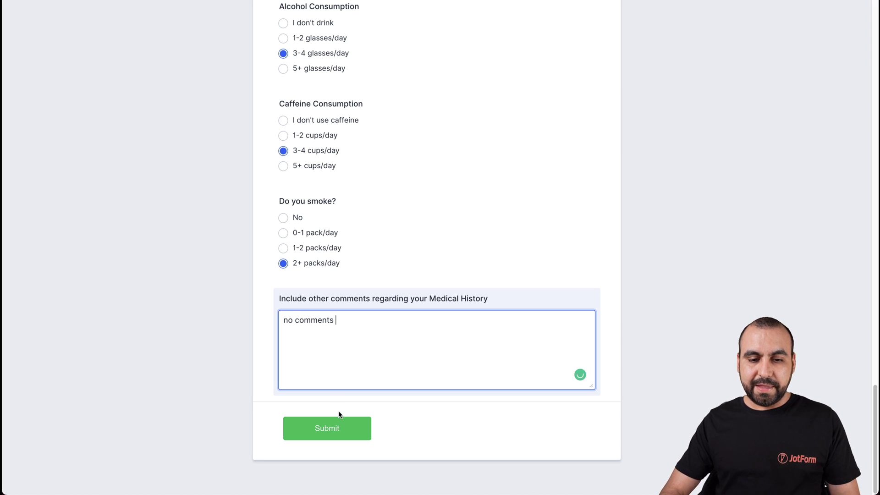
click(341, 419)
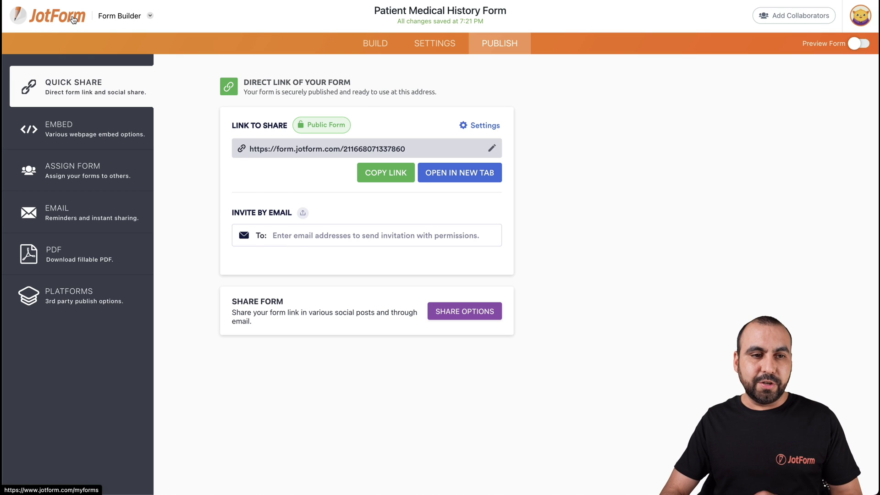
Go back to My Forms and open the Patient Medical History Form's submissions
click(73, 19)
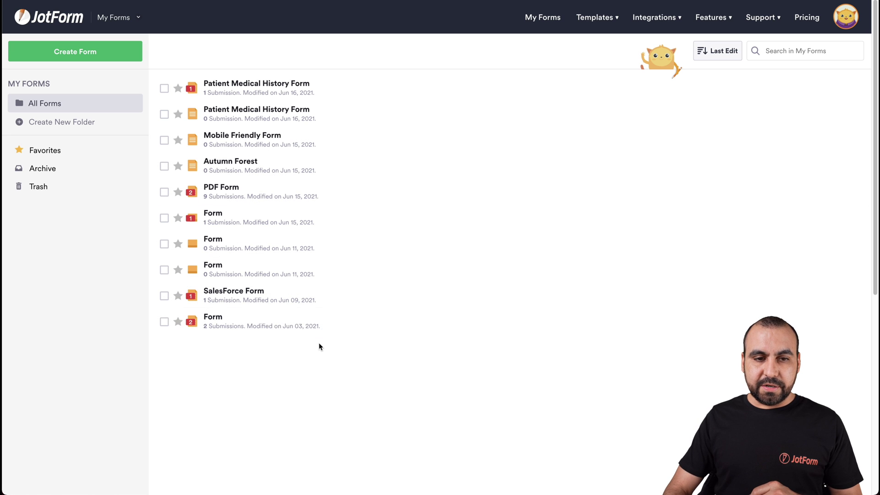
click(375, 89)
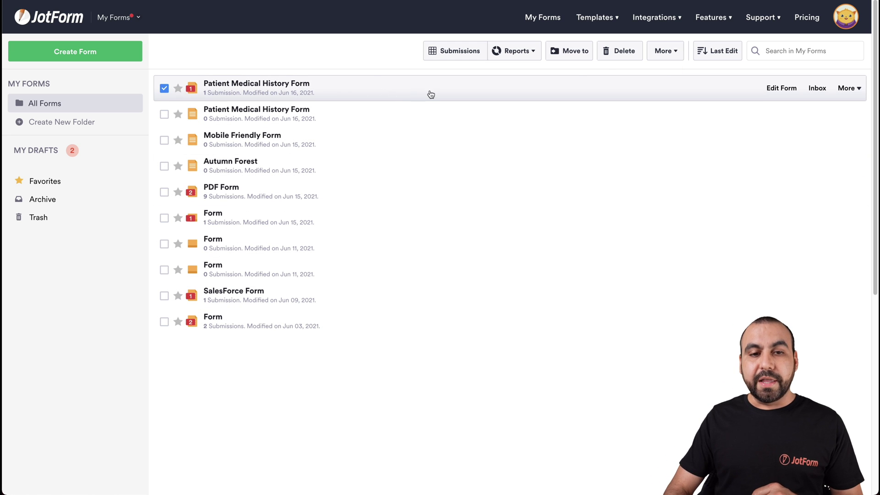
click(448, 54)
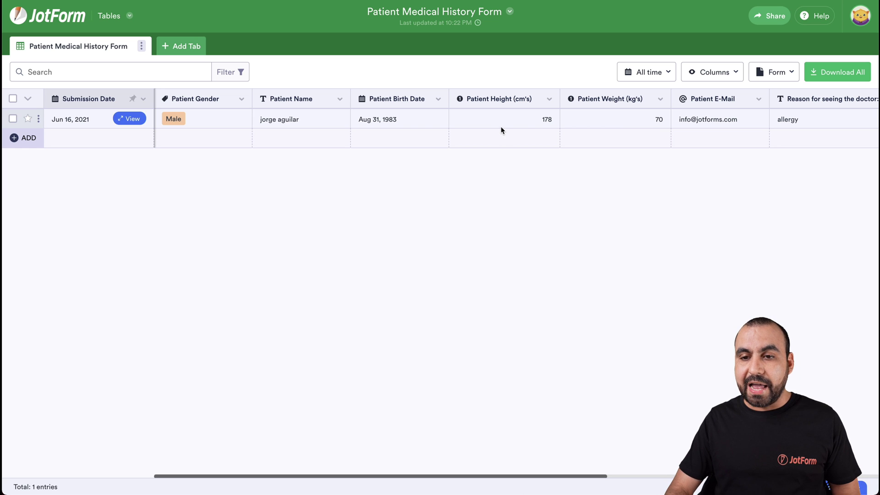
click(132, 119)
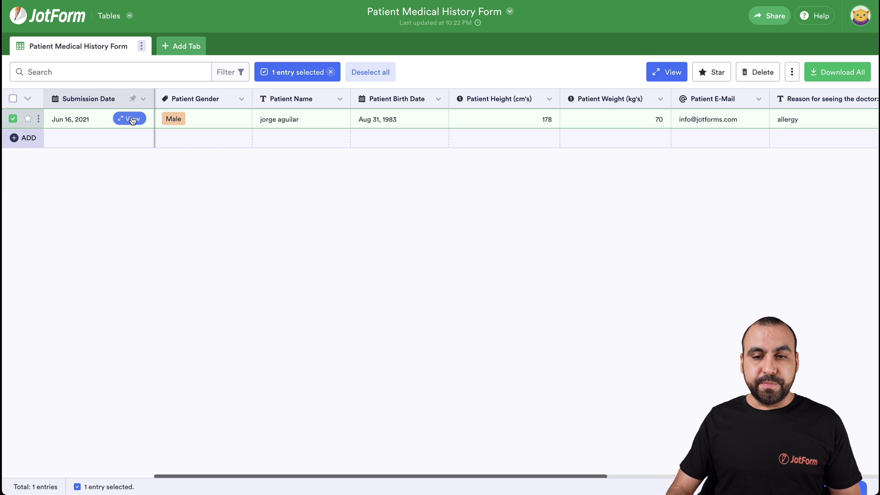
scroll(566, 289, down, 5)
scroll(565, 288, up, 6)
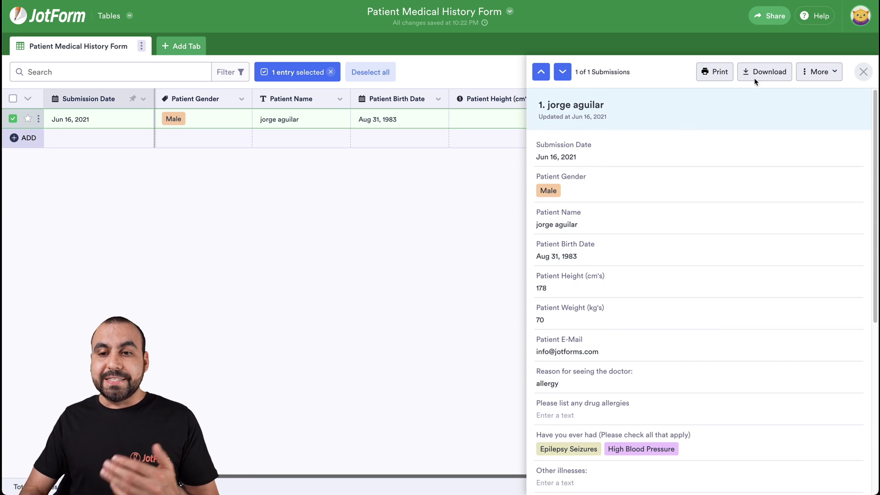
click(351, 251)
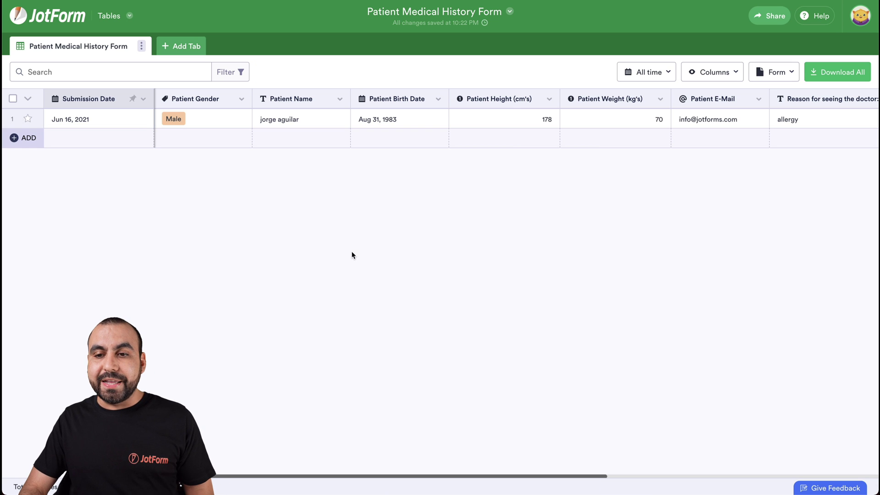
click(651, 77)
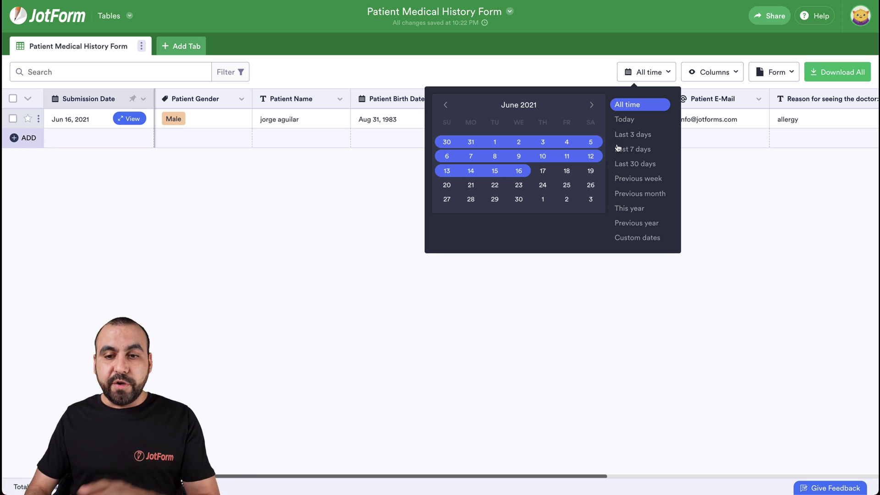
click(744, 175)
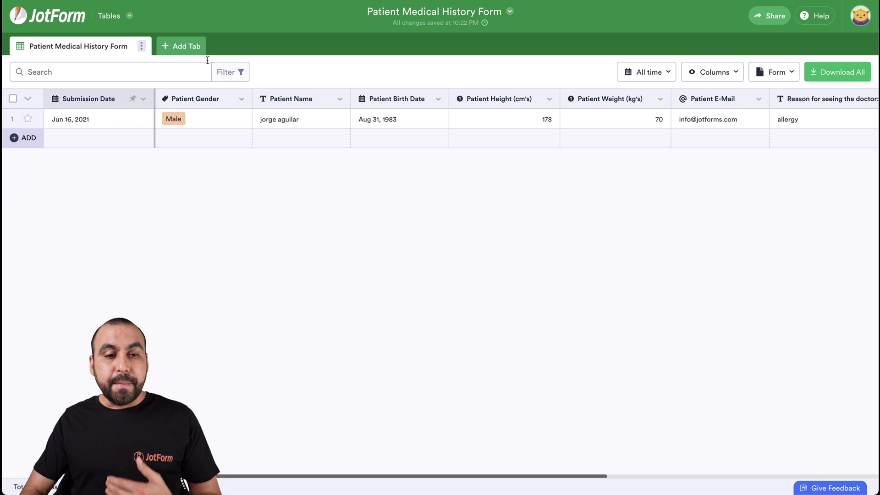
Create a Cards tab connected to the Patient Medical History Form with all fields included
click(194, 46)
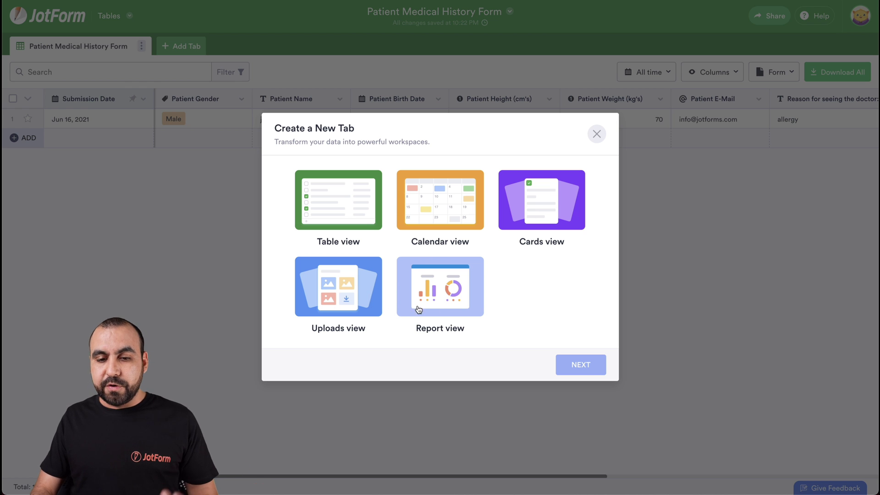
click(532, 242)
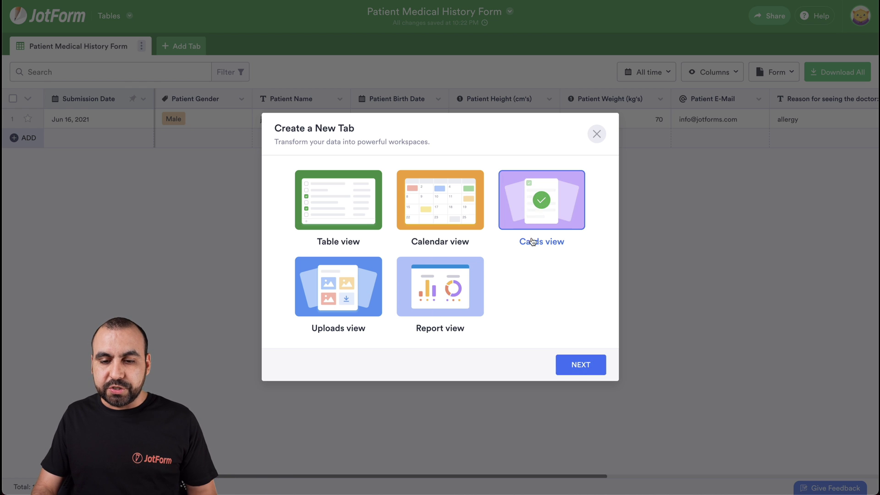
click(596, 365)
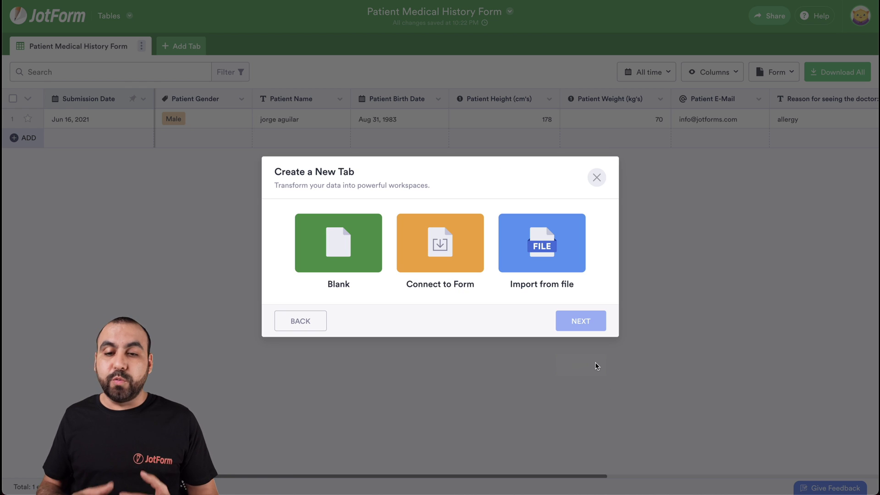
click(476, 267)
click(564, 319)
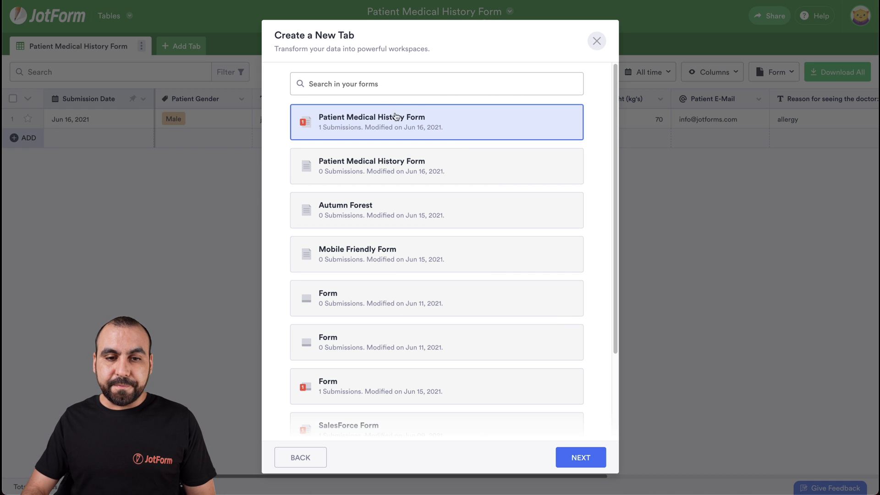
click(588, 460)
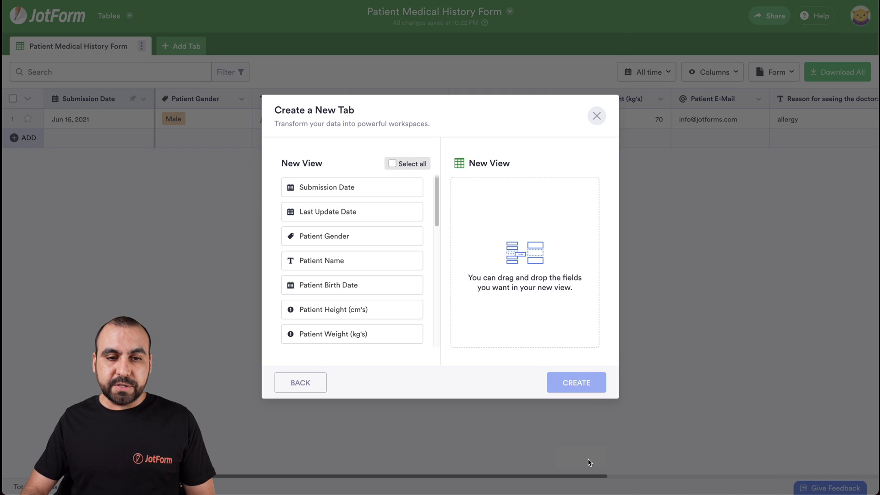
click(393, 163)
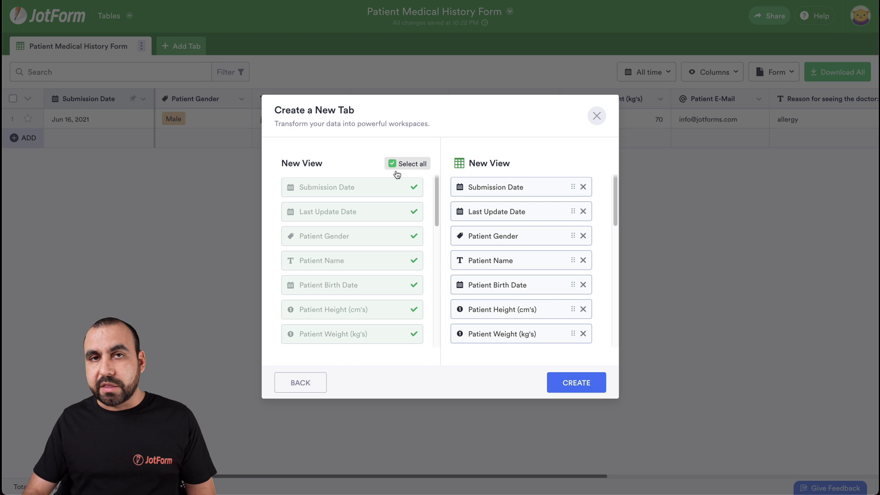
click(584, 389)
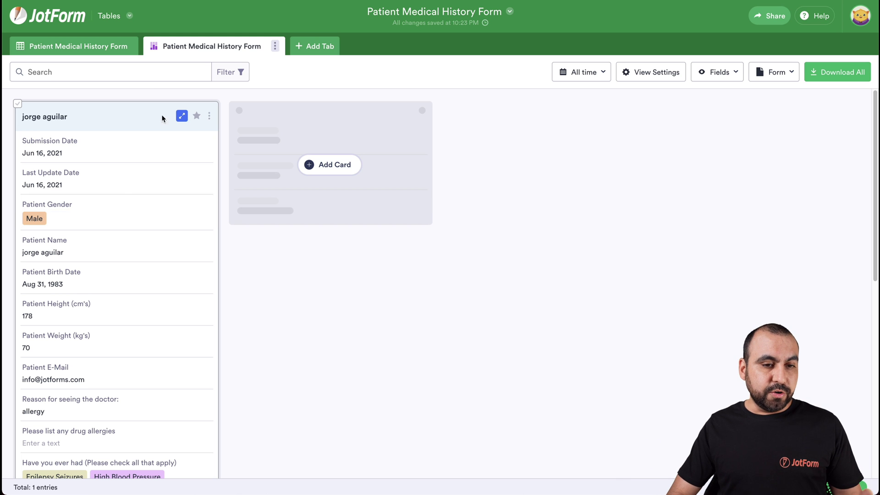
scroll(86, 356, down, 10)
scroll(87, 374, down, 2)
scroll(87, 373, up, 10)
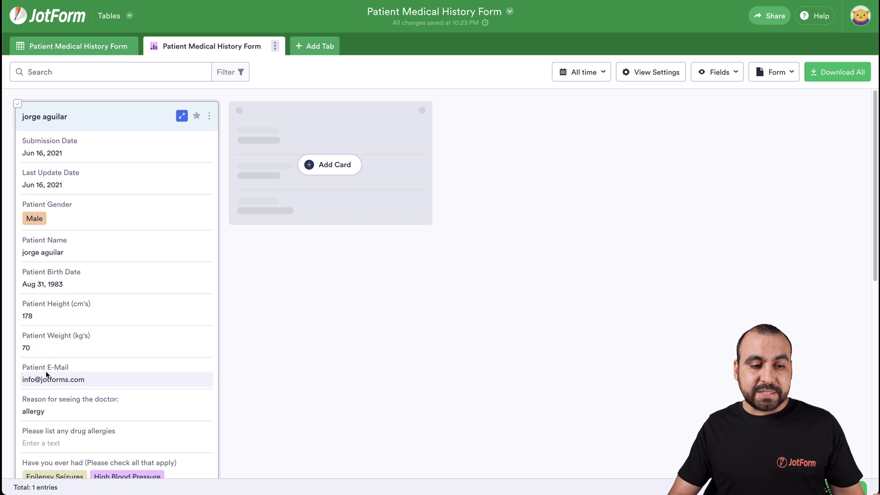
scroll(47, 373, down, 7)
scroll(47, 373, down, 2)
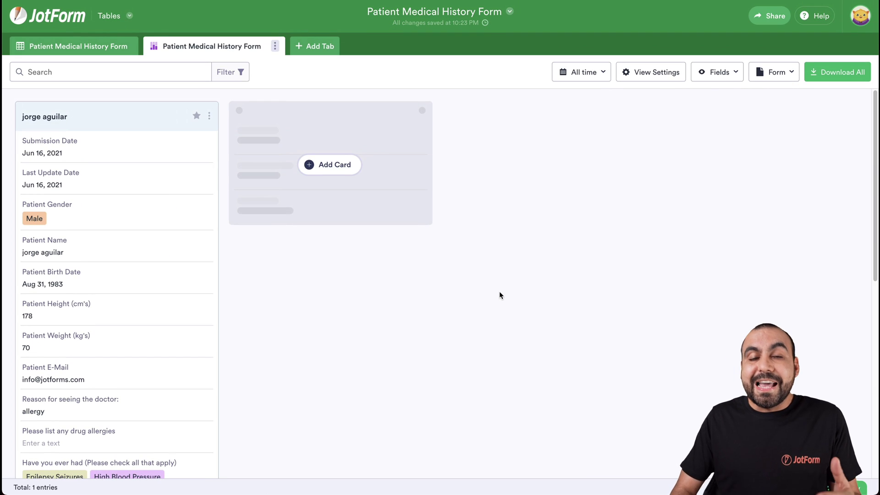